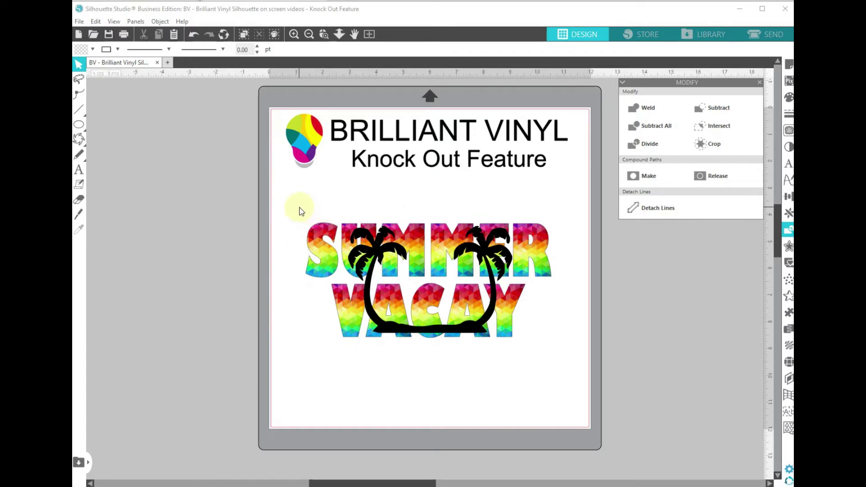
Place a duplicate of the complete Summer Vacay palm tree design beyond the page's left edge
left_click_drag(296, 205, 485, 333)
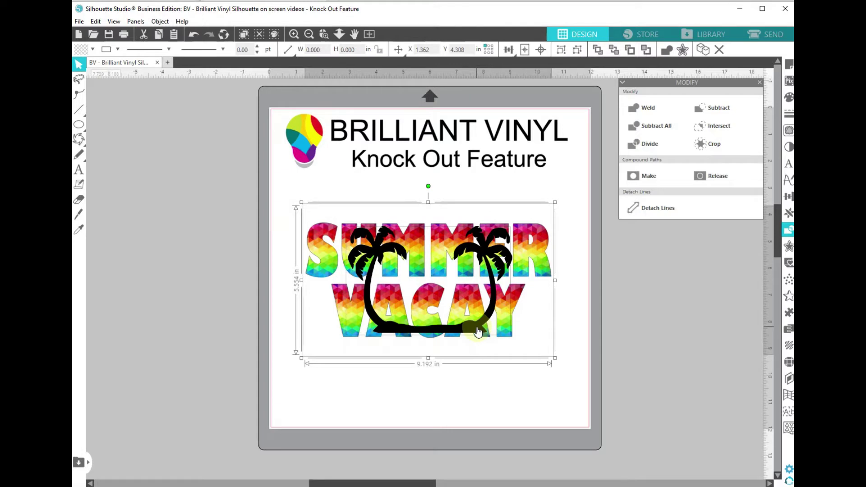
left_click_drag(480, 331, 132, 310)
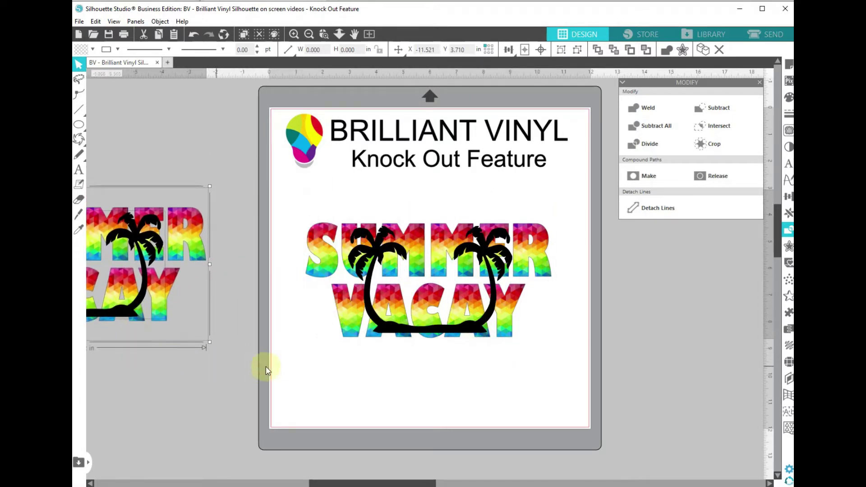
left_click(348, 373)
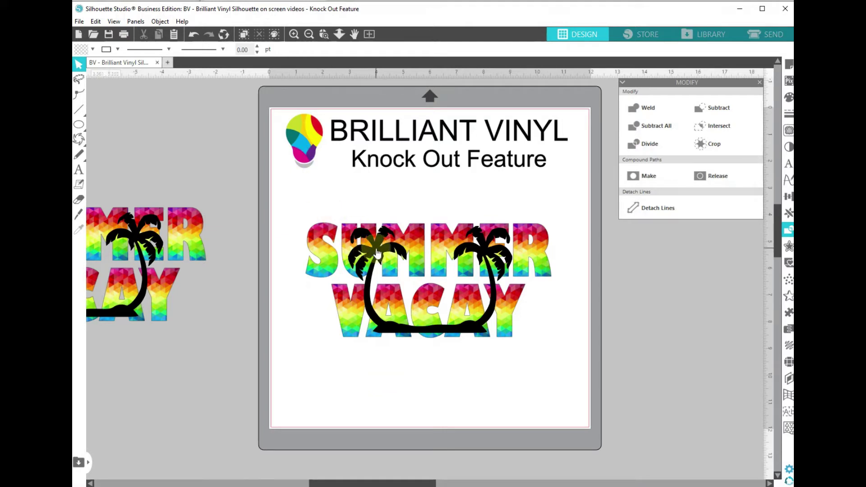
Duplicate the black palm trees beside the page's right edge and add a 0.070 in offset around that copy
left_click_drag(379, 249, 588, 323)
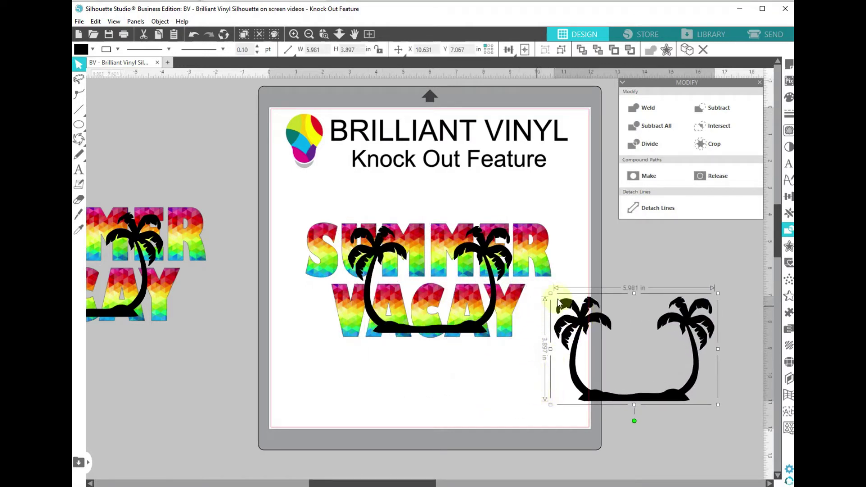
left_click(788, 248)
left_click(652, 117)
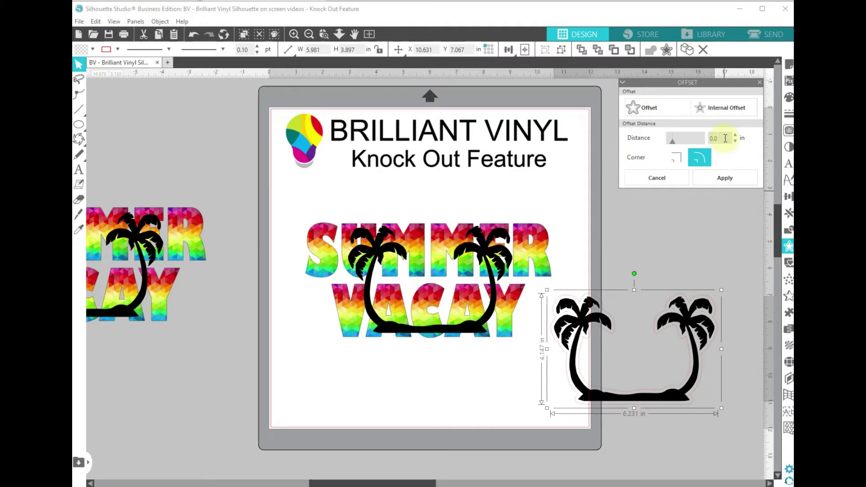
key("Return")
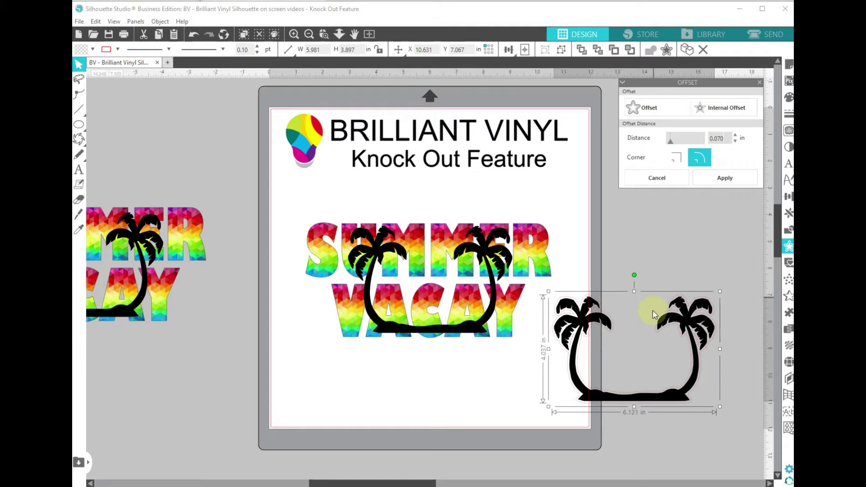
left_click(625, 446)
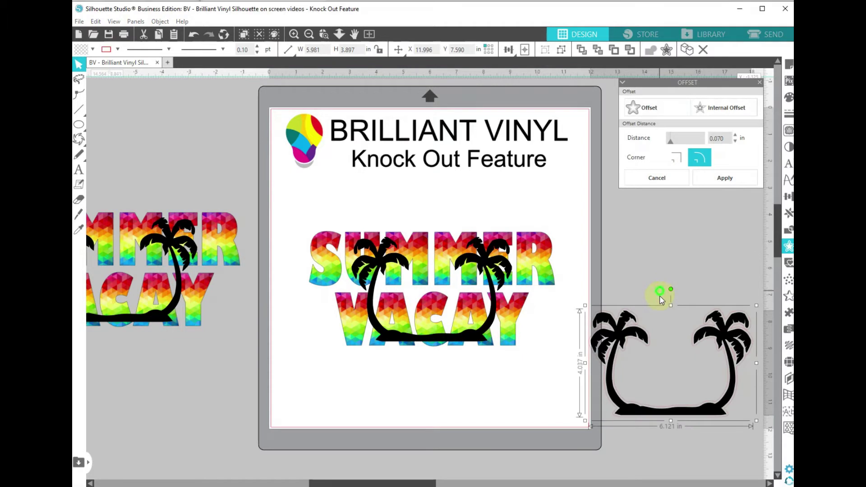
left_click(651, 352)
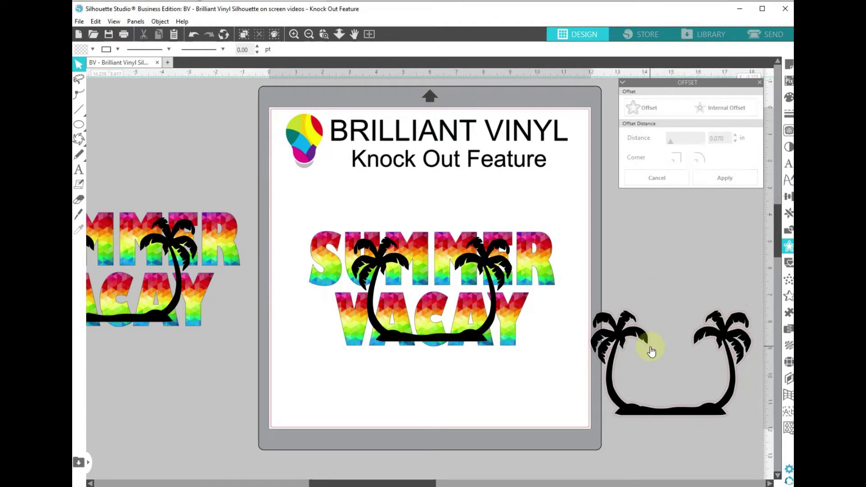
Fill the palm tree offset outline with blue and position it over the palm trees in the lettering
left_click_drag(649, 350, 142, 225)
left_click(93, 49)
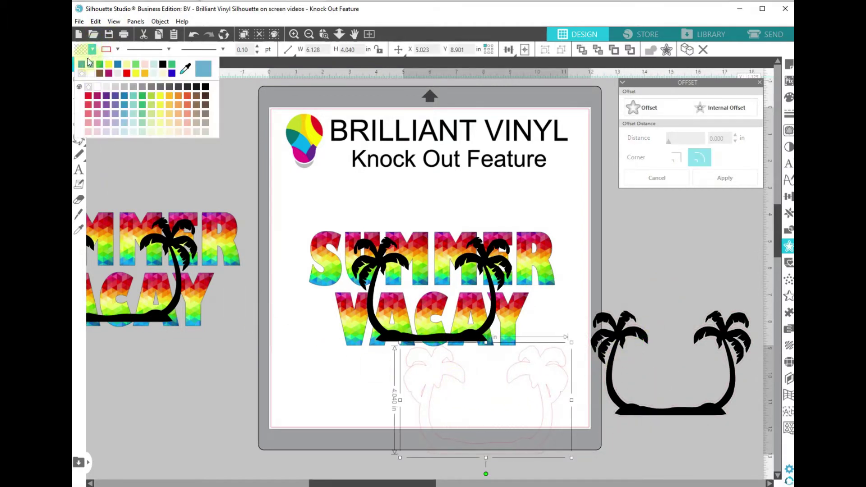
left_click(90, 69)
left_click_drag(428, 366, 376, 257)
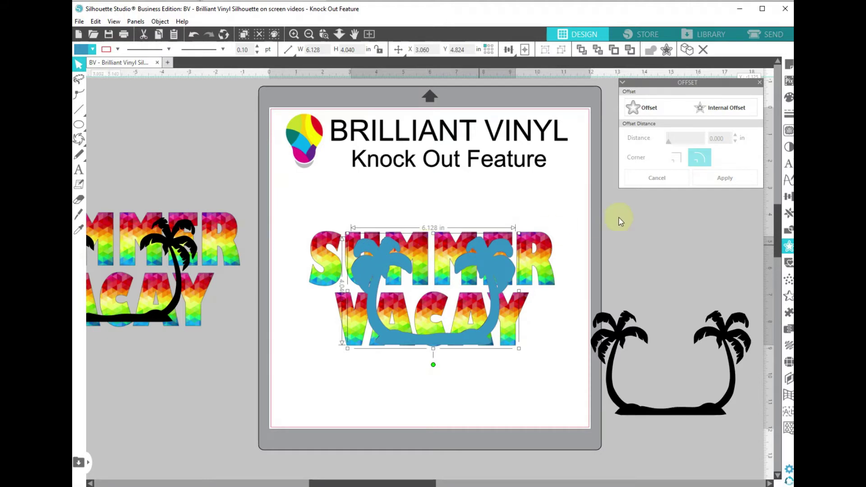
Set the blue offset shape's fill transparency to 26%
left_click(787, 98)
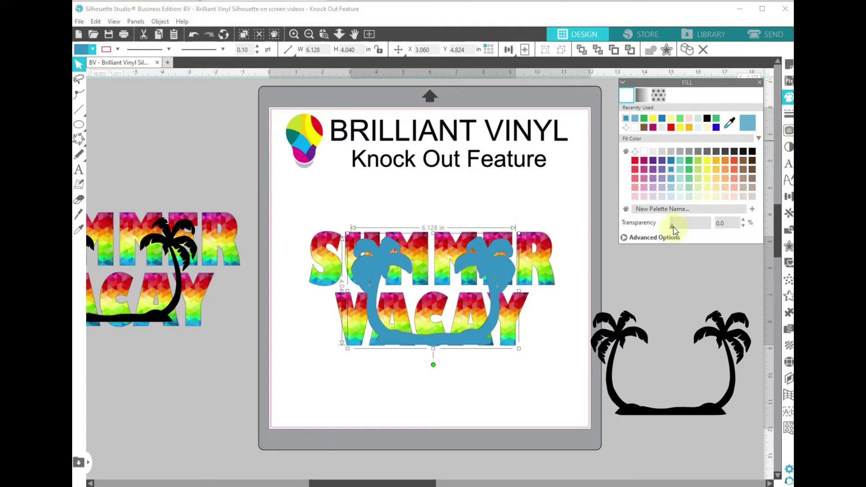
left_click_drag(678, 228, 680, 228)
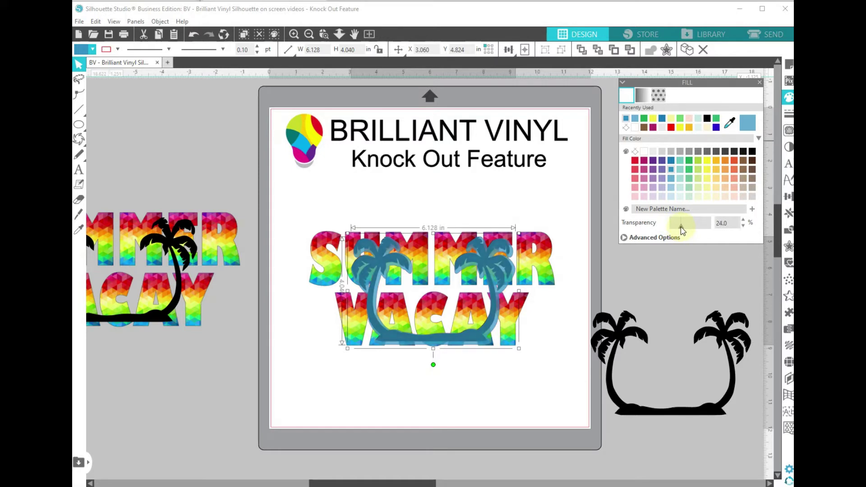
left_click_drag(682, 226, 683, 226)
Nudge the blue offset shape up and to the left until its border is even around the black palm trees
left_click(324, 34)
left_click_drag(430, 216, 505, 273)
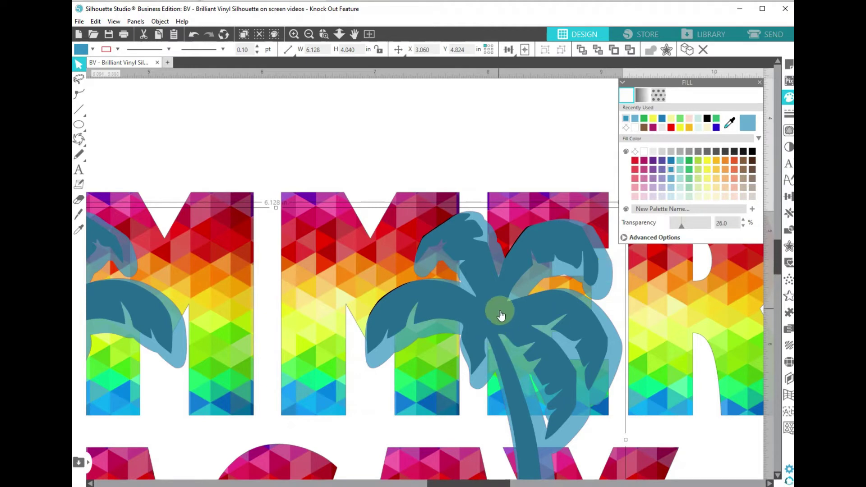
key("Left")
key("Left")
key("Left")
key("Left")
key("Left")
key("Left")
key("Left")
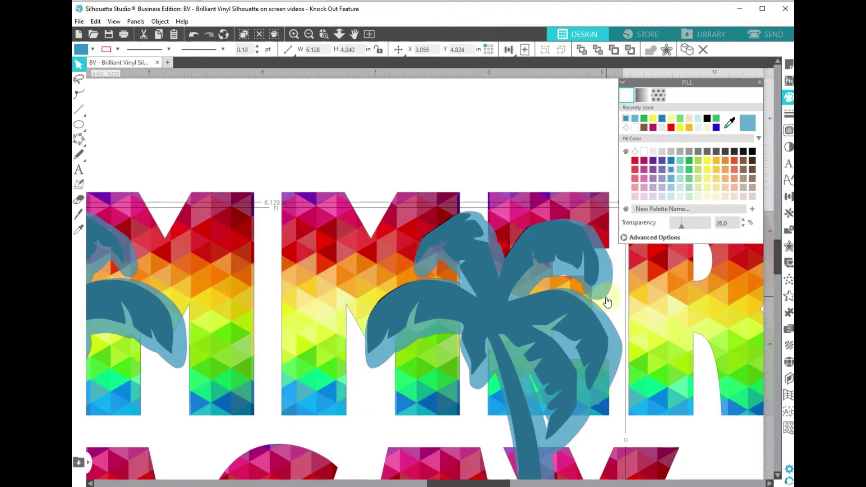
key("Up")
key("Up")
key("Up")
key("Up")
key("Up")
key("Up")
key("Up")
key("Up")
key("Up")
key("Up")
key("Up")
key("Up")
key("Up")
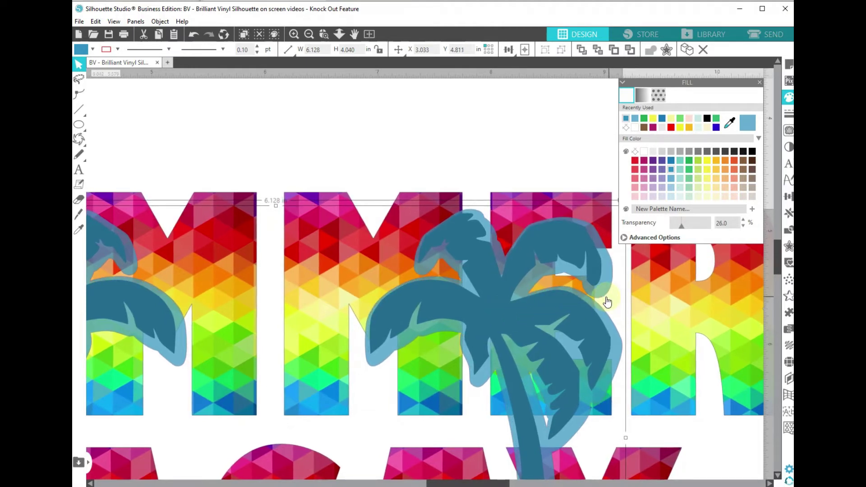
key("Left")
key("Left")
key("Left")
key("Left")
key("Left")
key("Up")
key("Up")
key("Left")
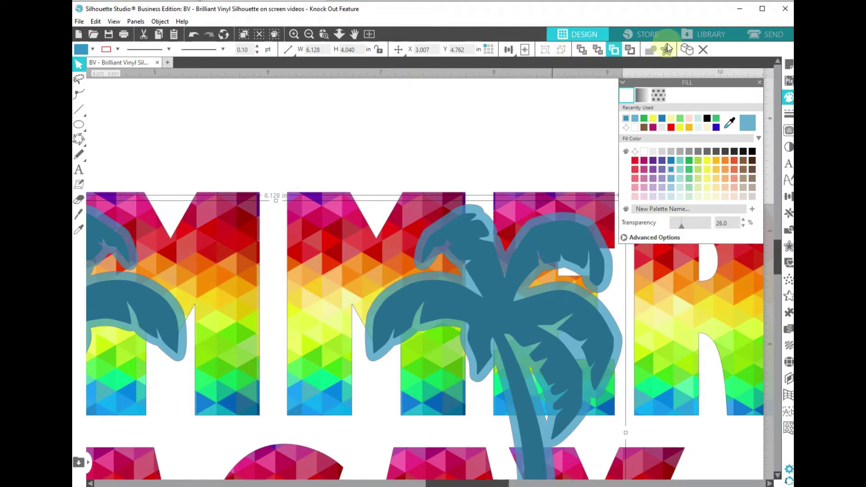
left_click(369, 34)
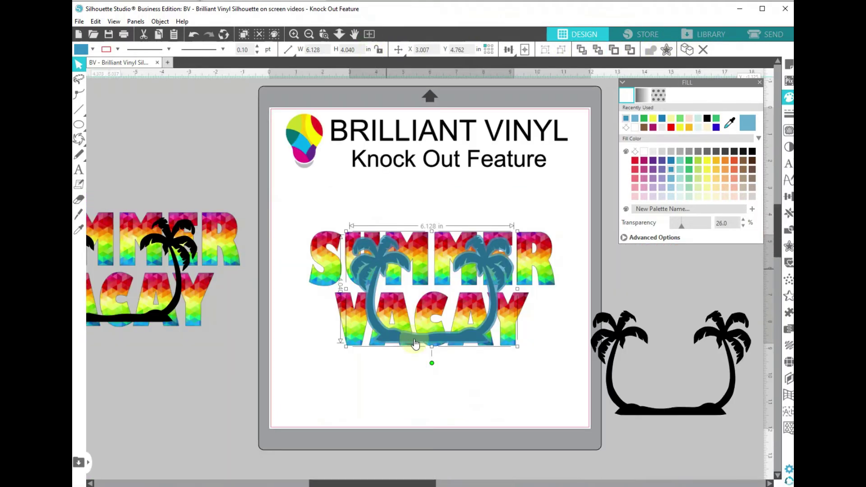
left_click(461, 379)
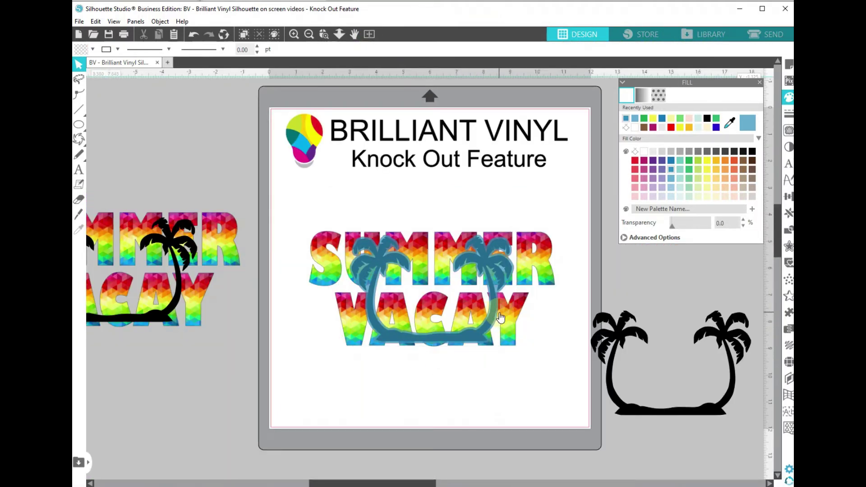
Send the blue offset shape to the back and move the black palm trees off the page's lower right corner
left_click(495, 325)
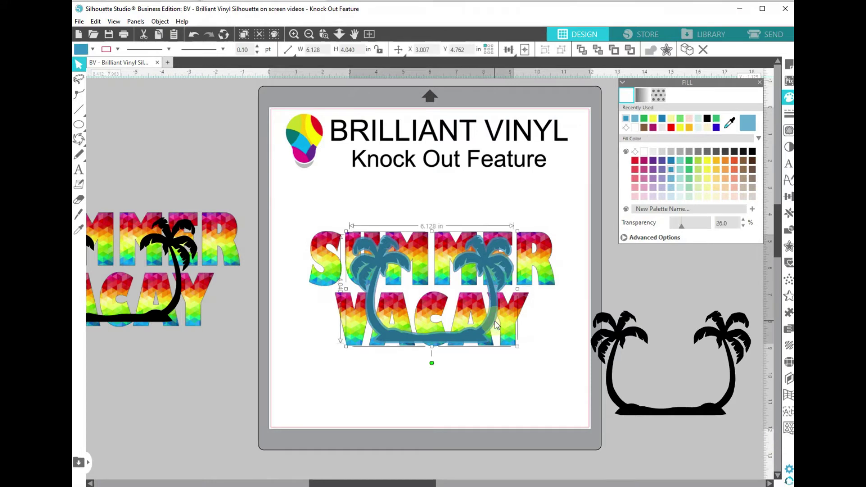
right_click(495, 325)
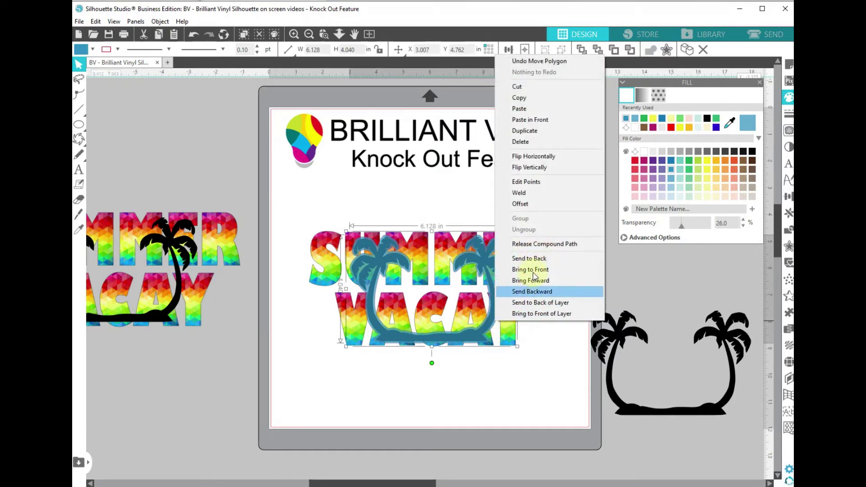
left_click(537, 260)
left_click(476, 378)
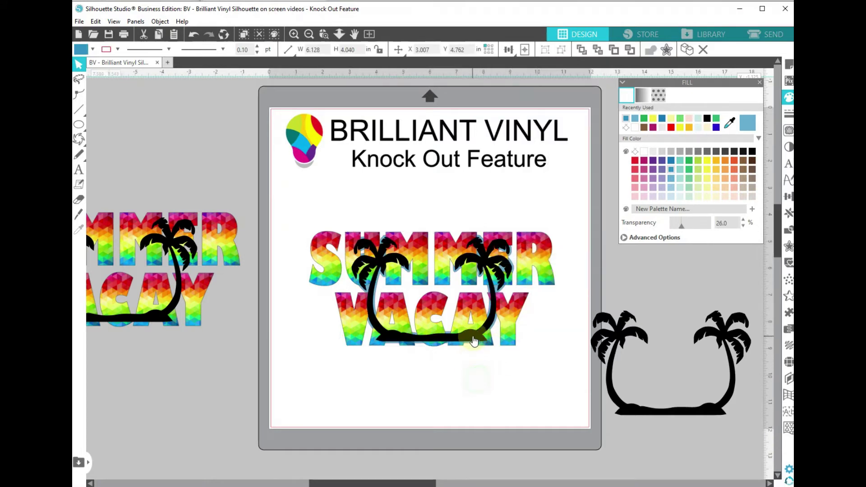
left_click(472, 336)
left_click_drag(472, 335, 689, 469)
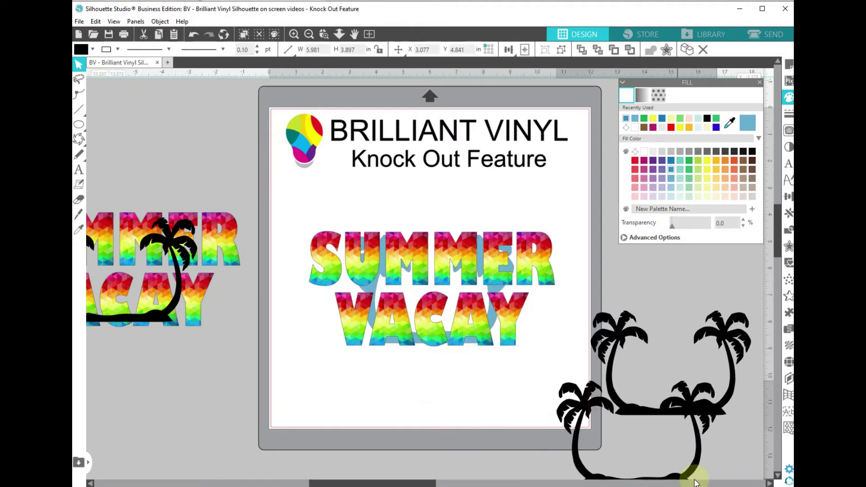
Bring the blue offset shape to the front of the lettering and set its transparency to 0%
left_click(491, 329)
right_click(490, 317)
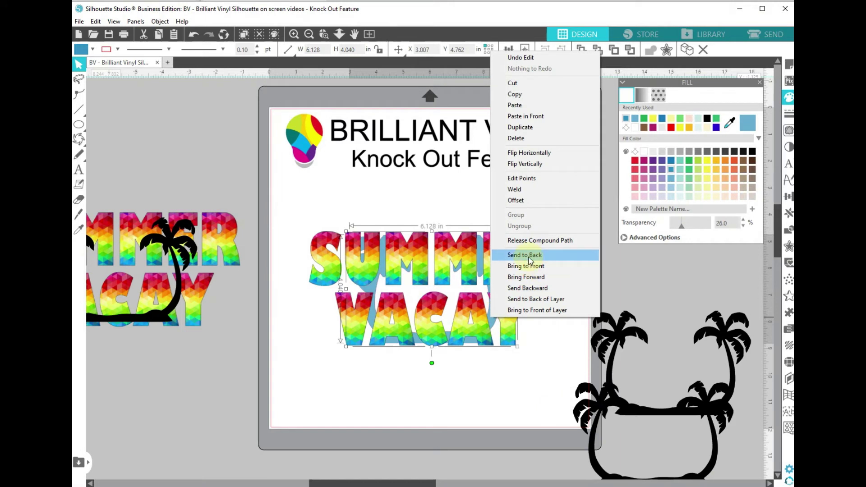
left_click(522, 266)
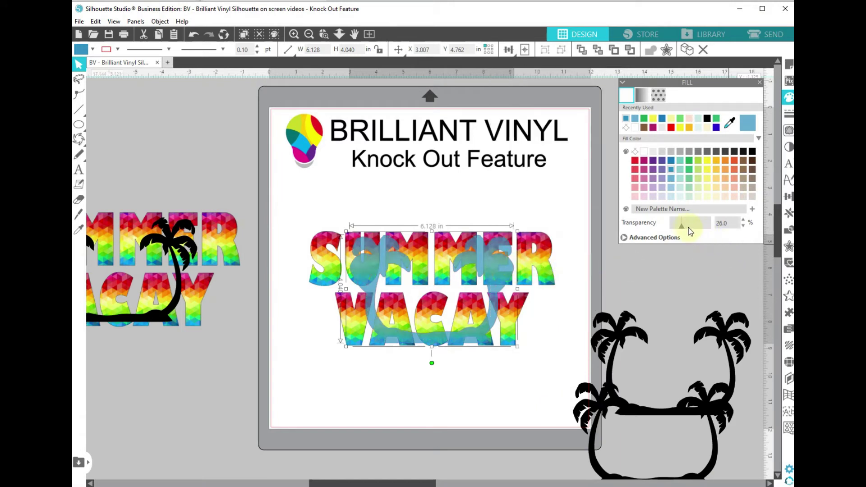
left_click_drag(683, 231, 665, 232)
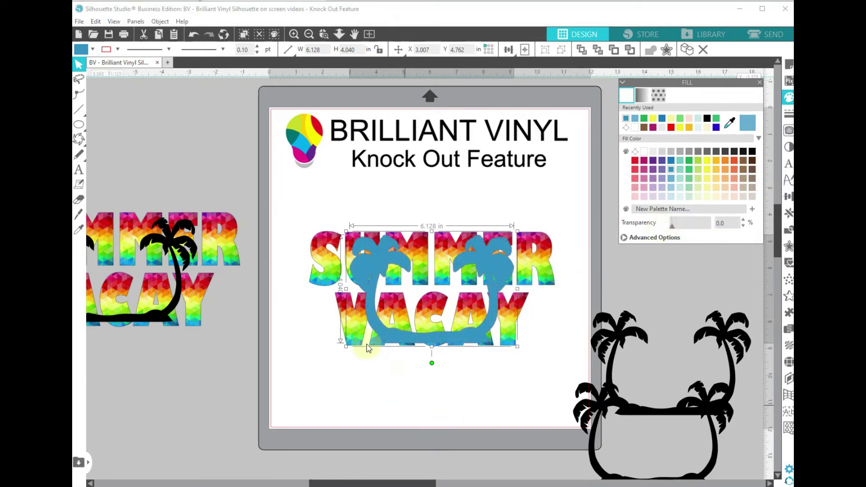
Knock the blue offset shape out of the lettering with Subtract All and move it to the page's lower left corner
left_click_drag(316, 366, 536, 251)
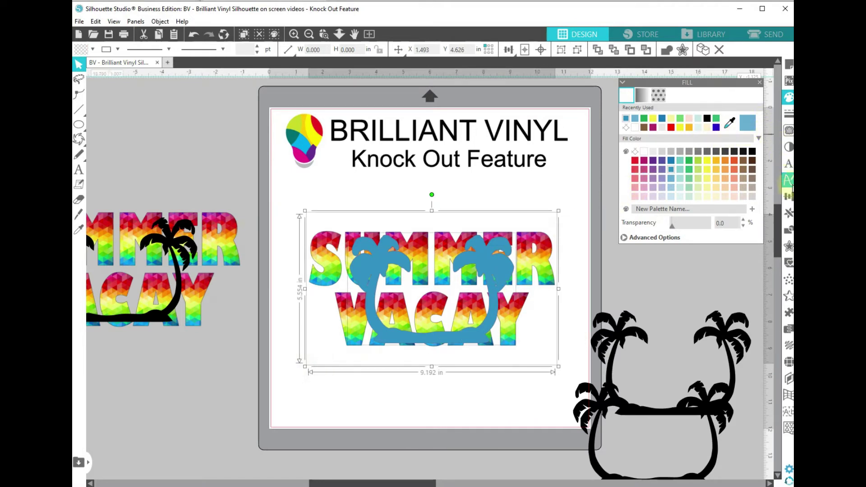
left_click(788, 230)
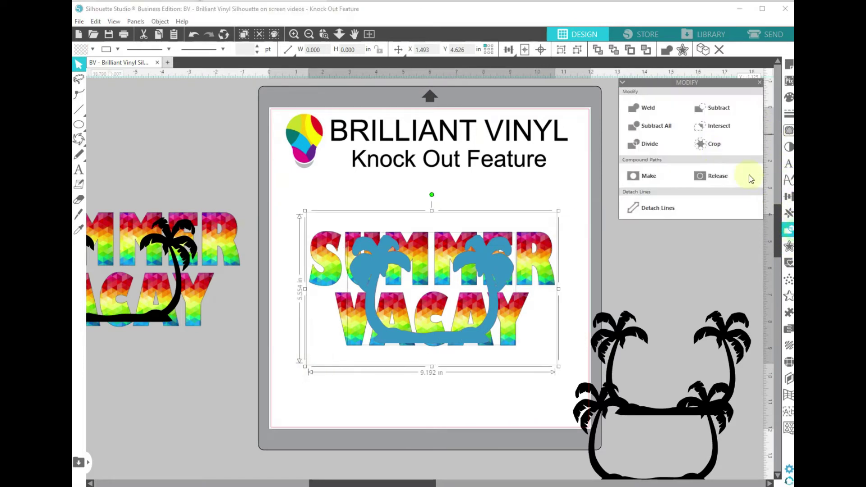
left_click(657, 129)
left_click_drag(496, 291, 393, 419)
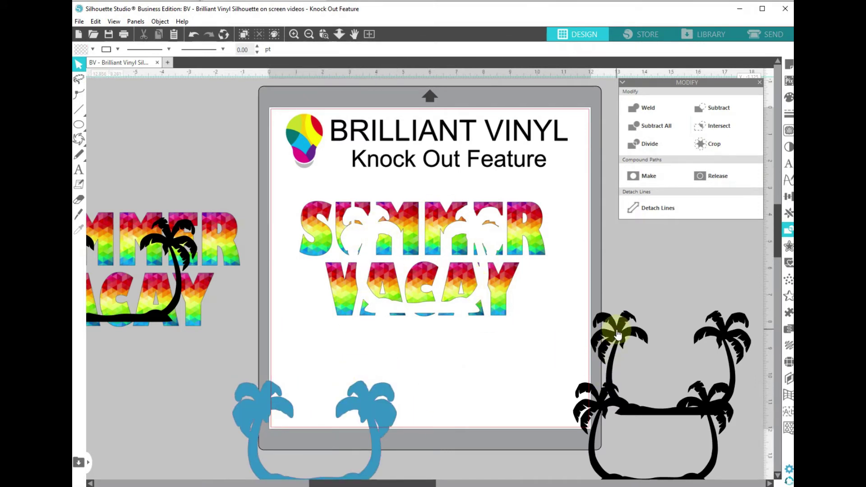
Fit a black palm tree shape into the knocked-out gap in the lettering and select the whole assembled design
left_click(597, 326)
left_click_drag(597, 326, 367, 229)
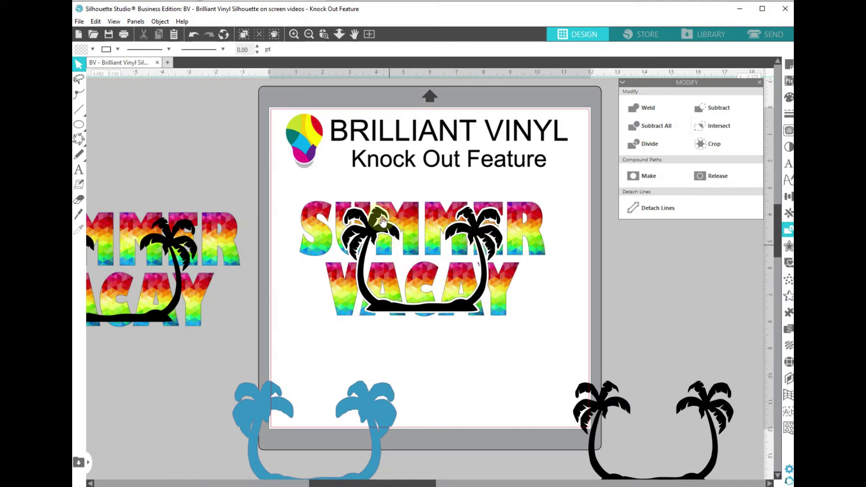
left_click_drag(298, 187, 550, 327)
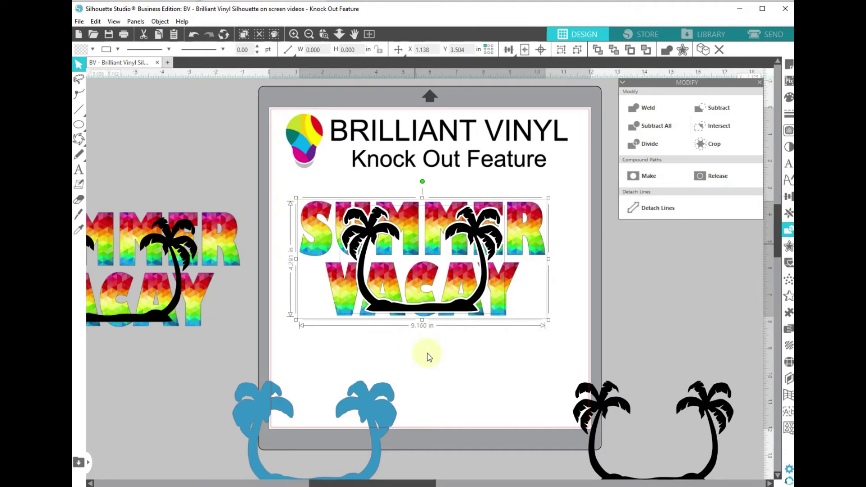
Move the blue offset shape beside the spare black palm trees and delete both shapes
left_click_drag(366, 396, 772, 400)
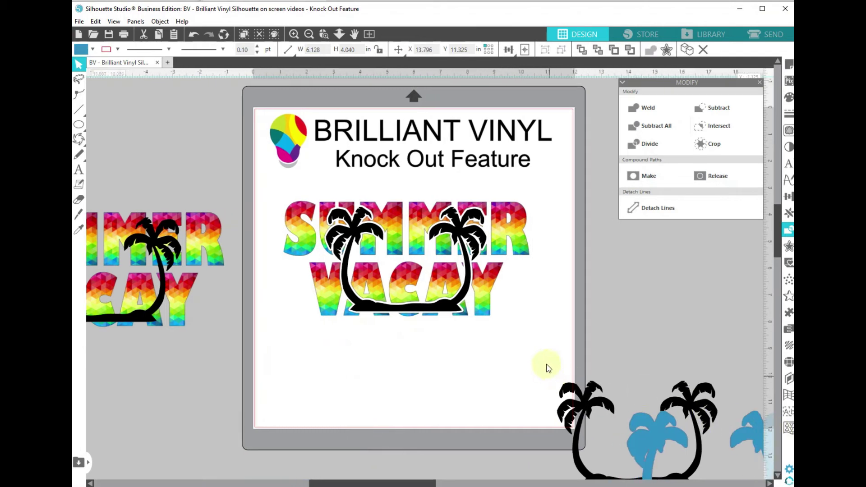
left_click_drag(547, 363, 779, 483)
key("Delete")
left_click(256, 334)
Move the finished knock-out design off the page to its right side
left_click(504, 227)
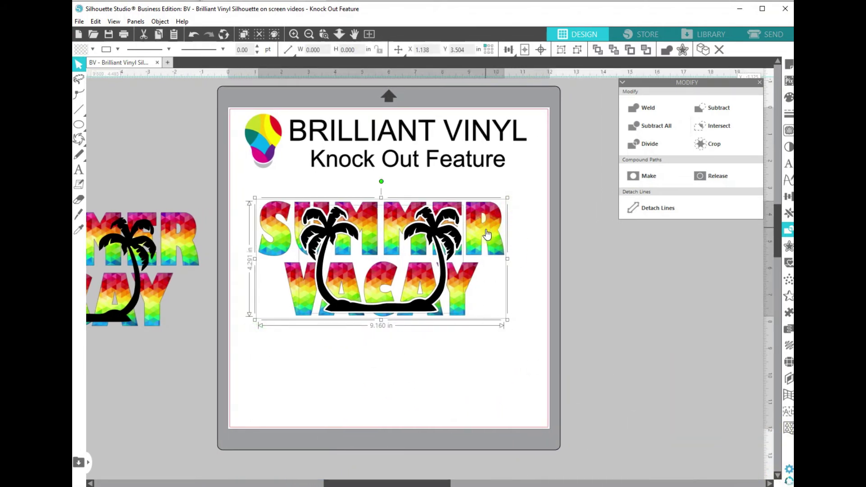
left_click_drag(486, 233, 785, 259)
left_click(424, 291)
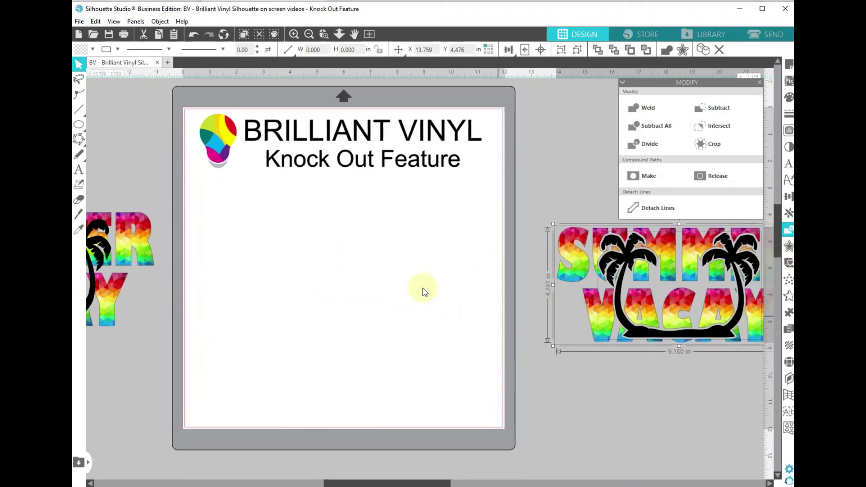
Place a duplicate of the original Summer Vacay design from the page's left side onto the page below the title
left_click(369, 34)
left_click(185, 293)
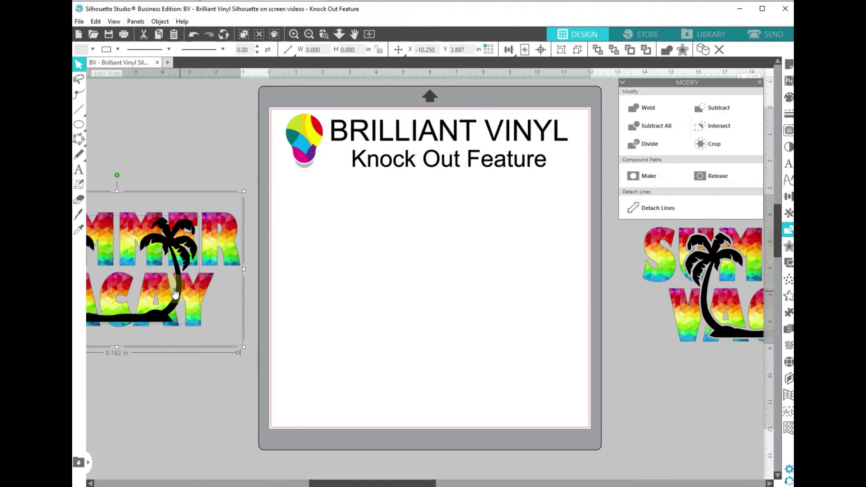
left_click_drag(222, 294, 537, 301)
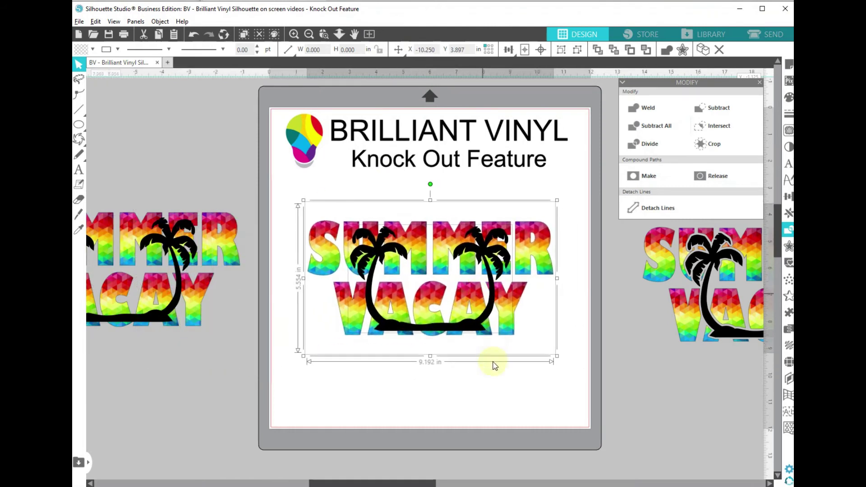
Select the whole Summer Vacay design on the page and apply Subtract All to cut the palm trees out of the lettering
left_click(493, 381)
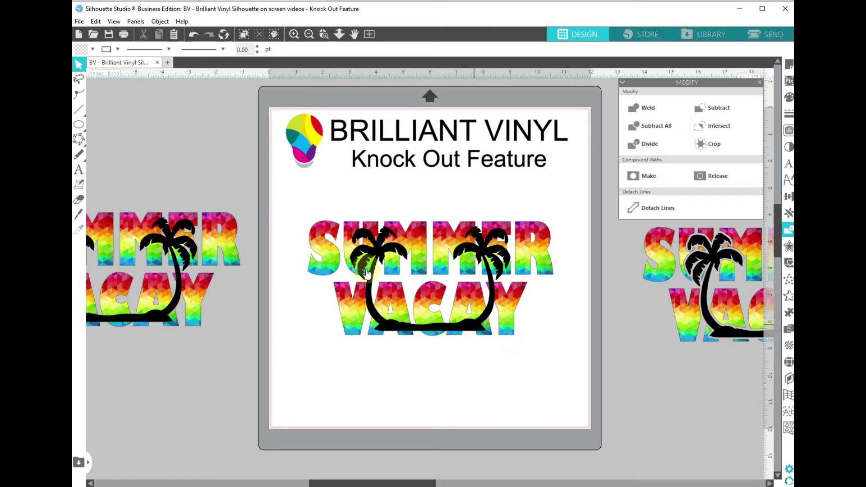
left_click_drag(290, 206, 456, 375)
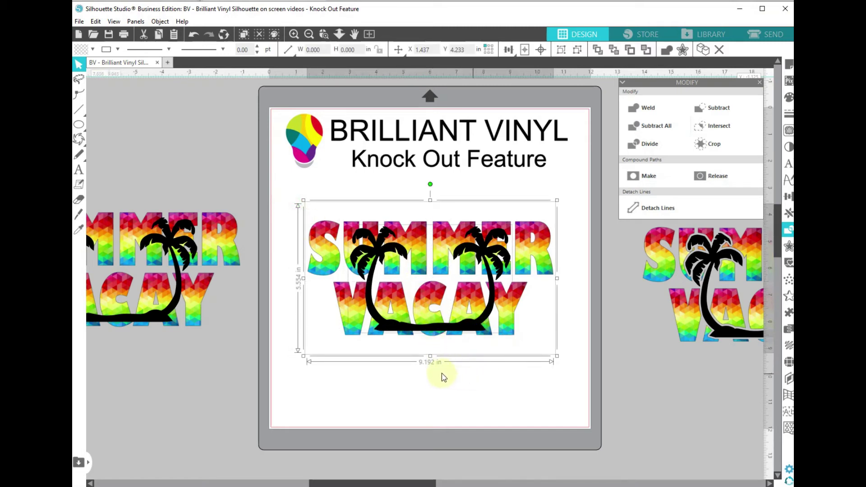
left_click(648, 127)
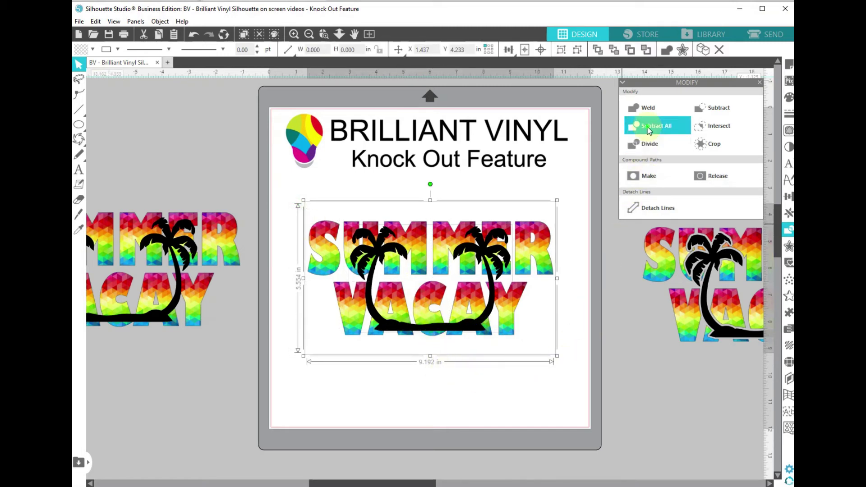
left_click(544, 396)
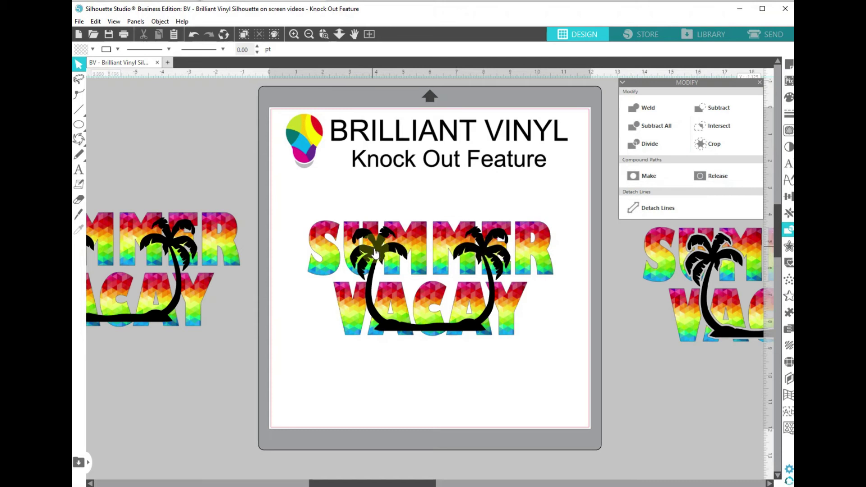
Pull the black palm trees out below the lettering to inspect the cut, and fit them back into the gap
left_click(379, 251)
left_click_drag(379, 251, 359, 384)
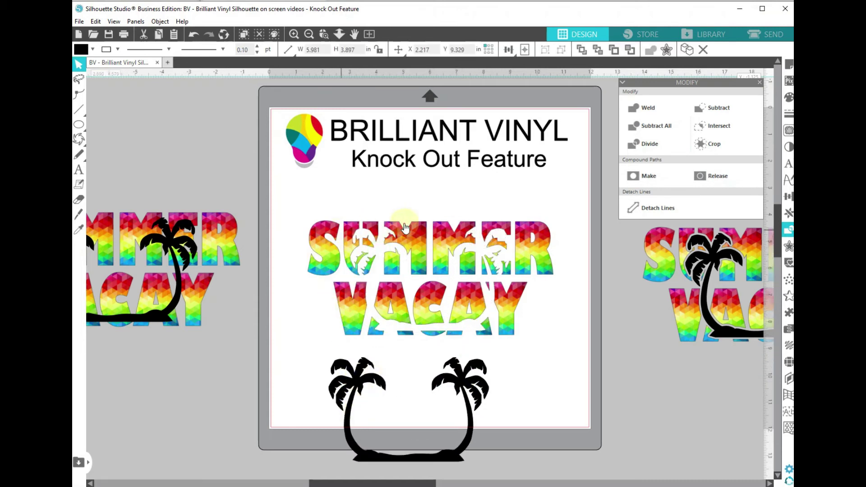
left_click(537, 238)
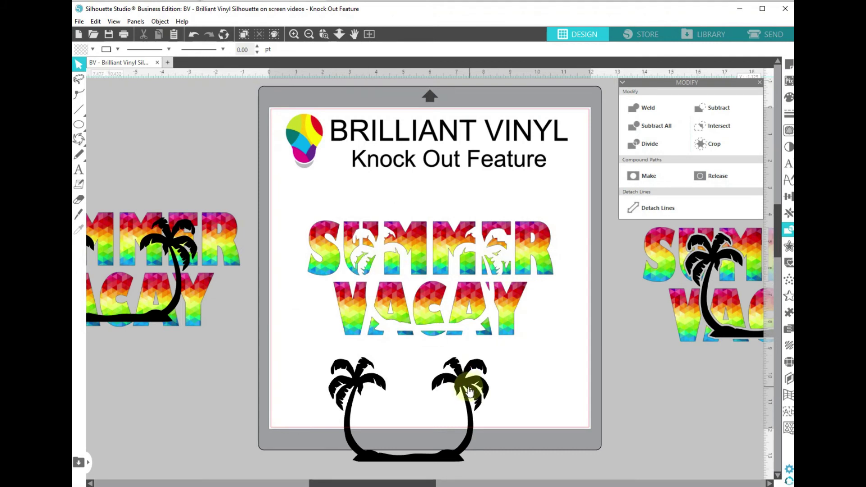
left_click_drag(461, 384, 483, 255)
key("Escape")
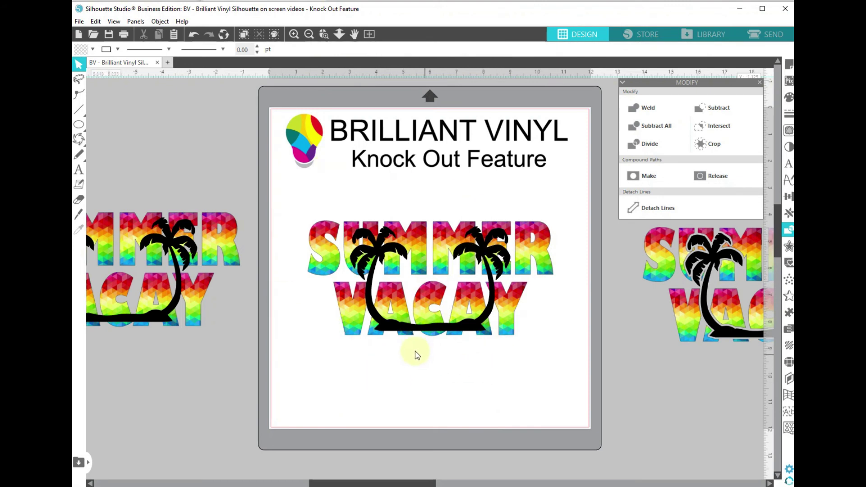
Move the reassembled design up beneath the title and place the offset knock-out design from the page's right side directly below it
left_click_drag(309, 361, 527, 289)
left_click_drag(534, 210, 535, 195)
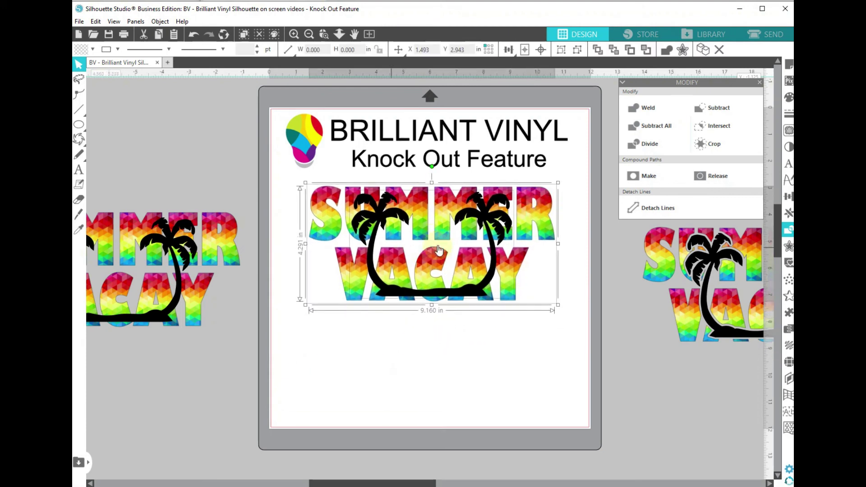
left_click(739, 264)
left_click_drag(713, 272, 404, 339)
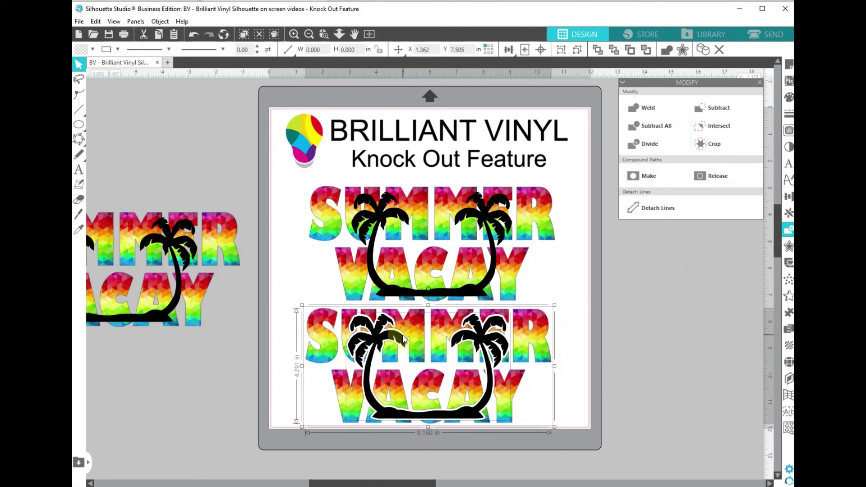
left_click(581, 342)
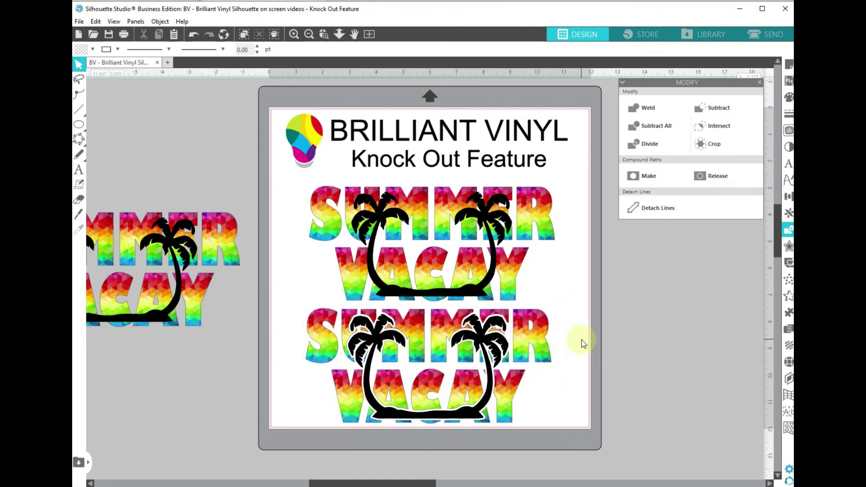